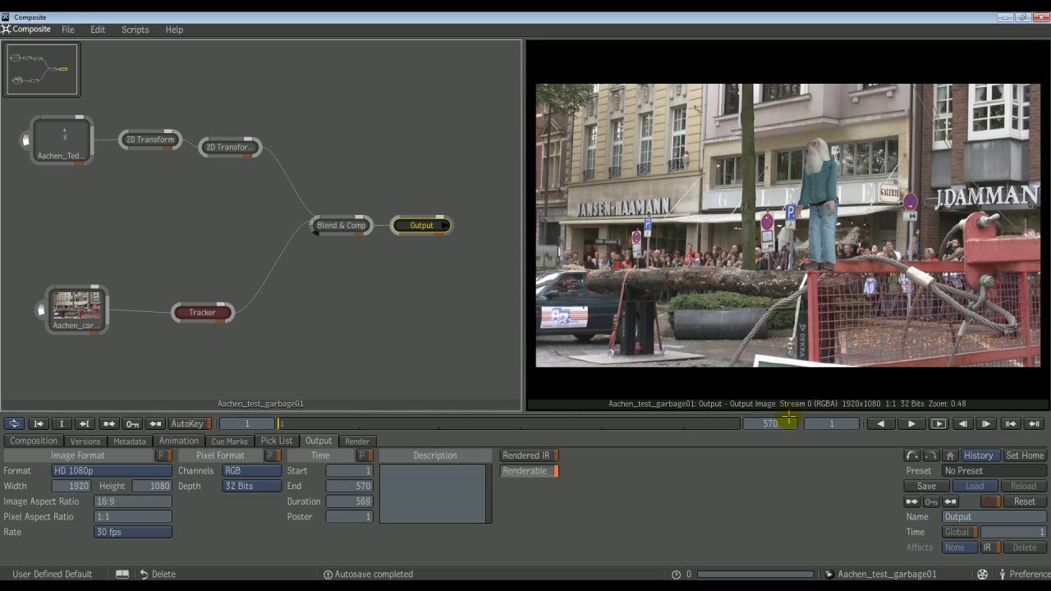
Add a Garbage Mask node and insert it between the second 2D Transform and the Blend & Comp node
right_click(318, 156)
mouse_move(361, 164)
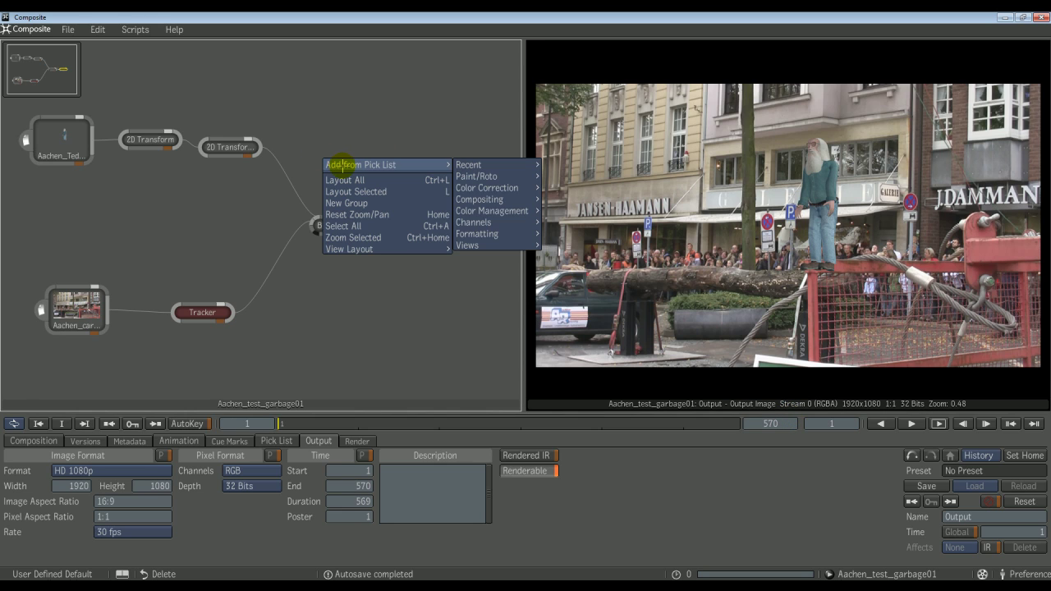
mouse_move(466, 164)
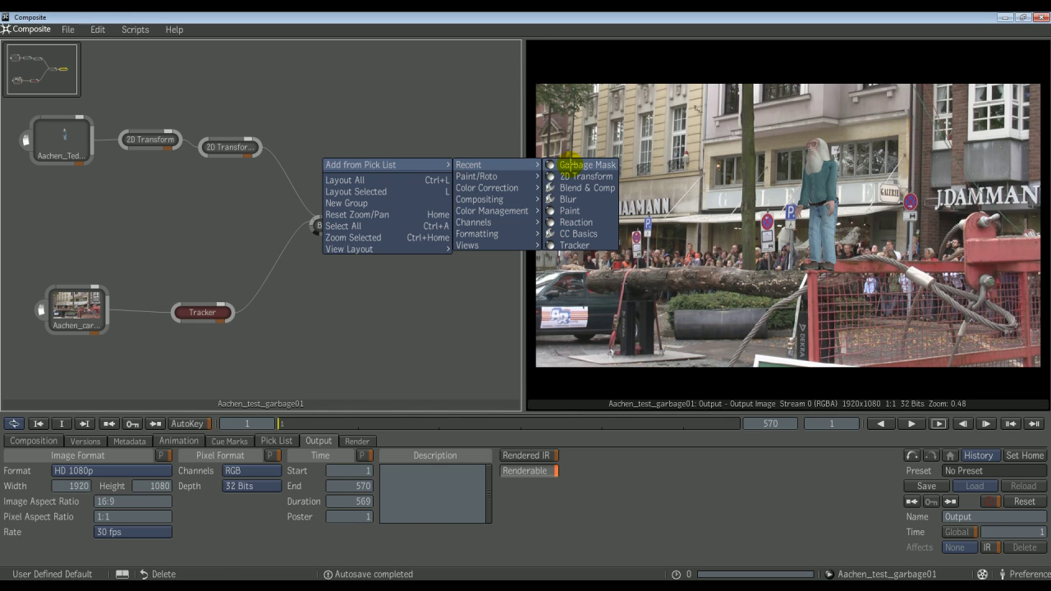
click(569, 164)
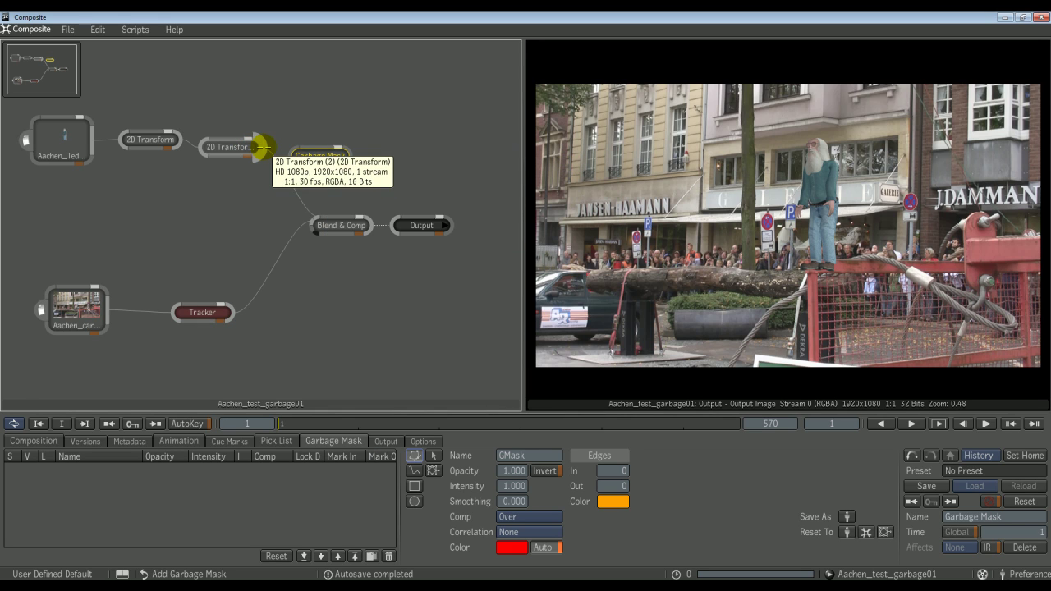
drag(263, 147, 313, 217)
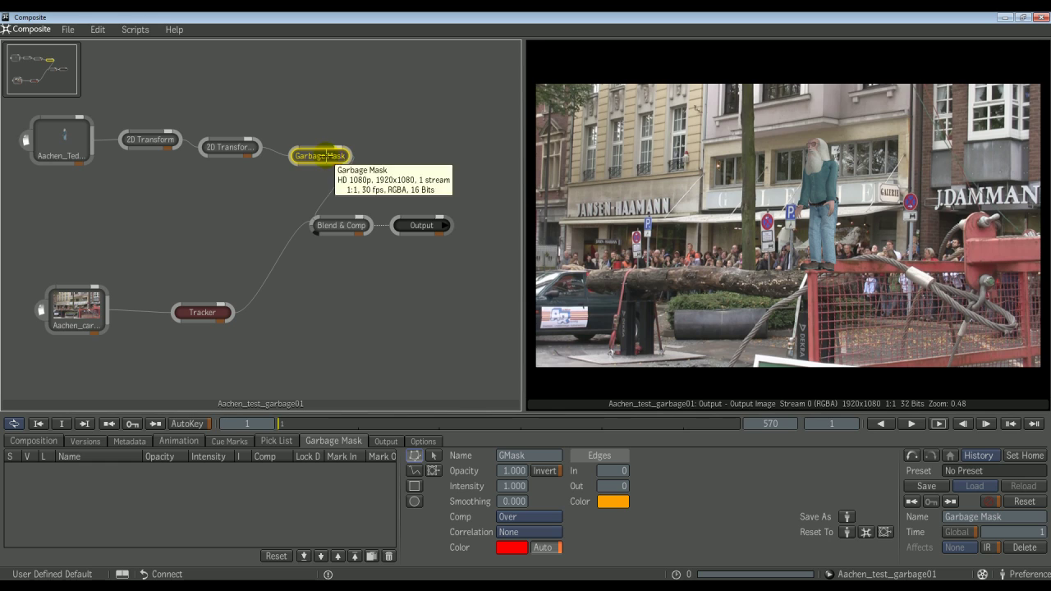
mouse_move(331, 164)
mouse_down()
mouse_move(316, 173)
mouse_move(326, 175)
mouse_up()
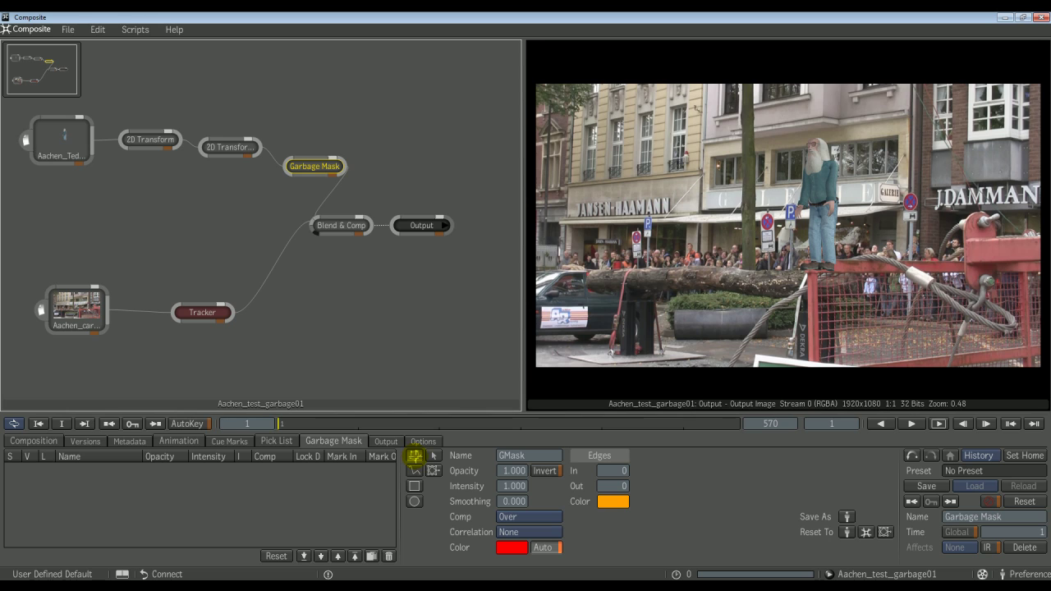
Draw a closed freeform mask around the red cage, following its upper rail and the cable and extending past the image's lower and right edges
click(414, 457)
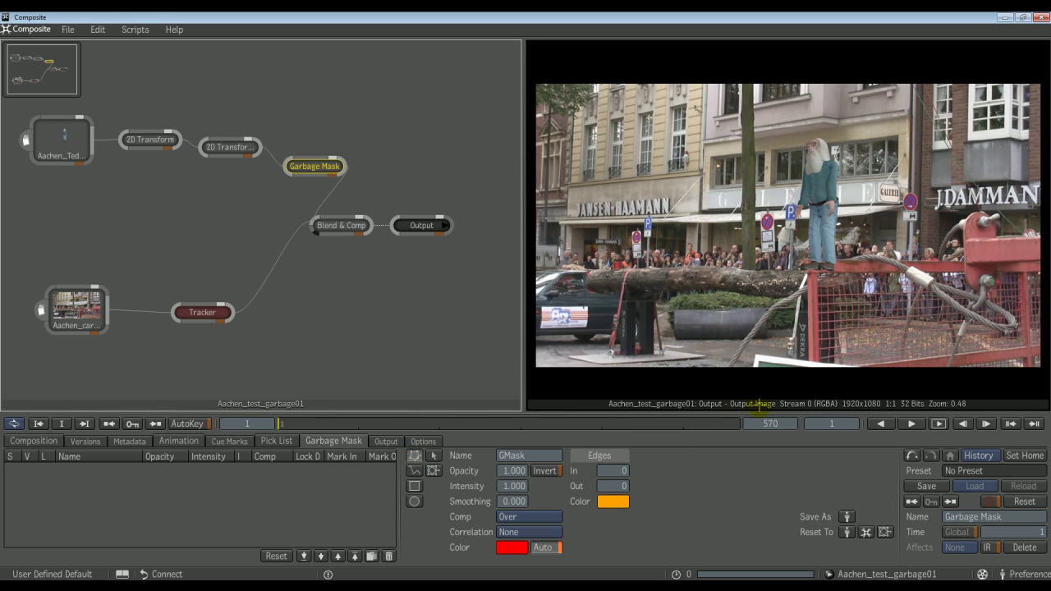
click(808, 376)
click(806, 272)
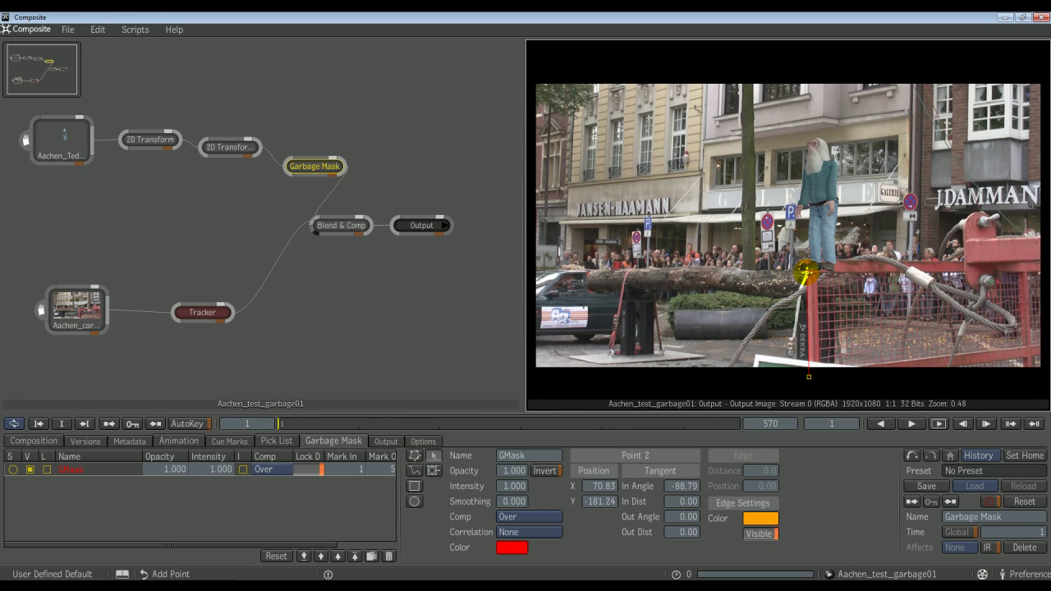
click(800, 266)
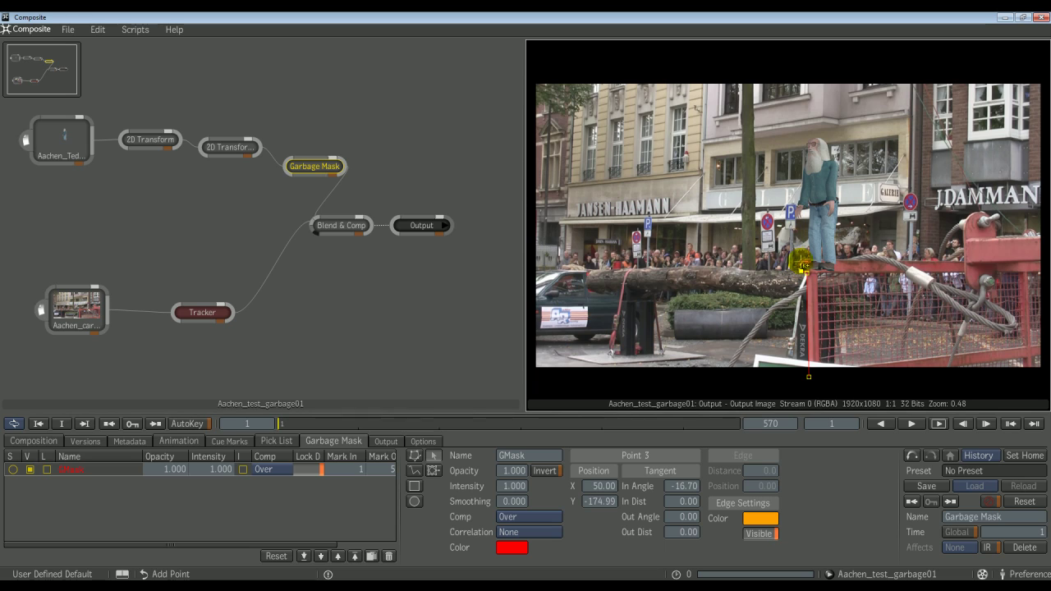
click(802, 261)
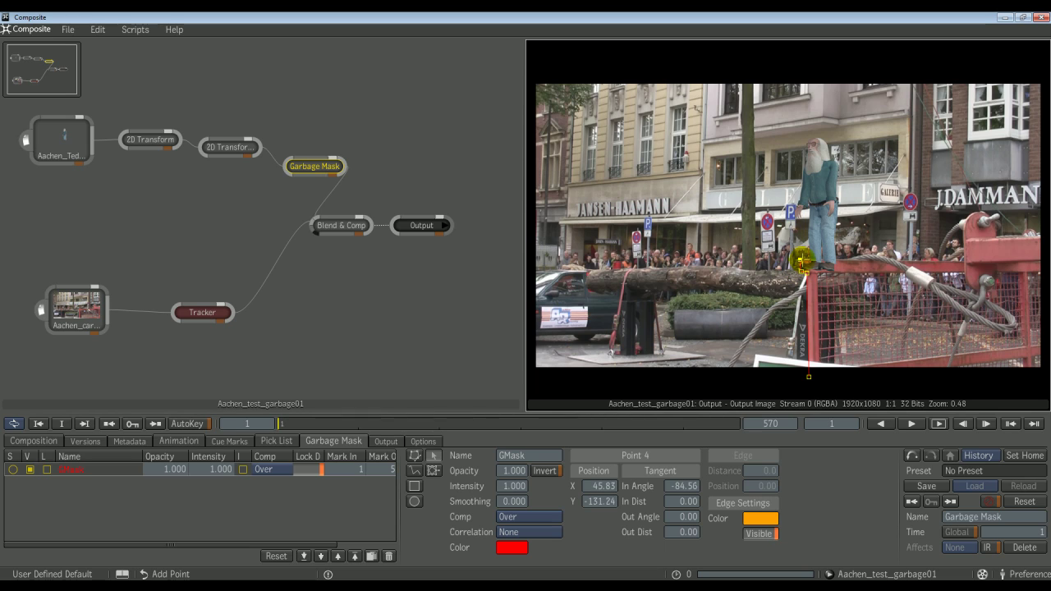
click(852, 256)
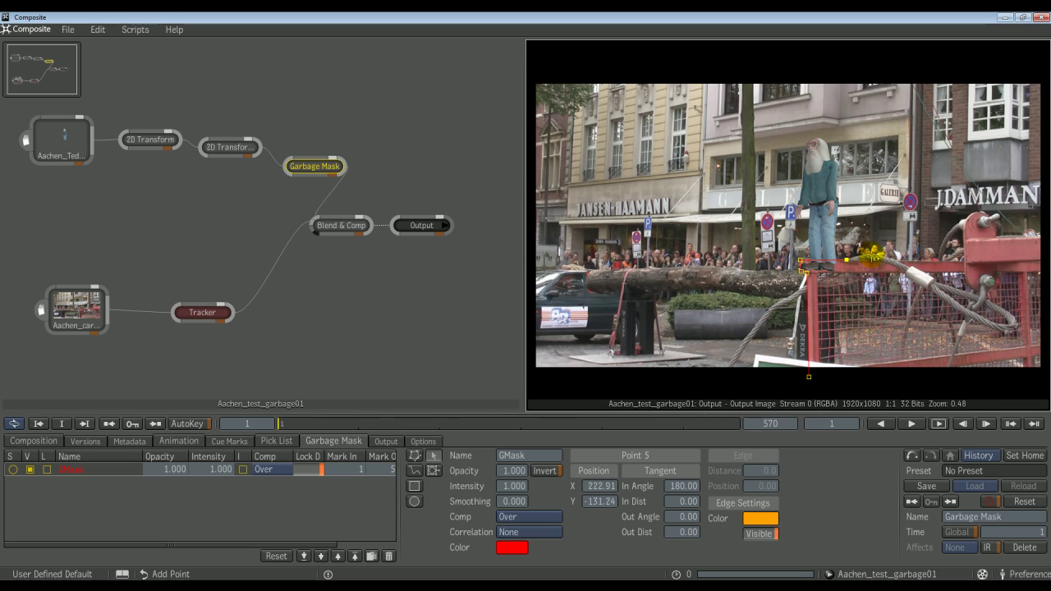
click(884, 253)
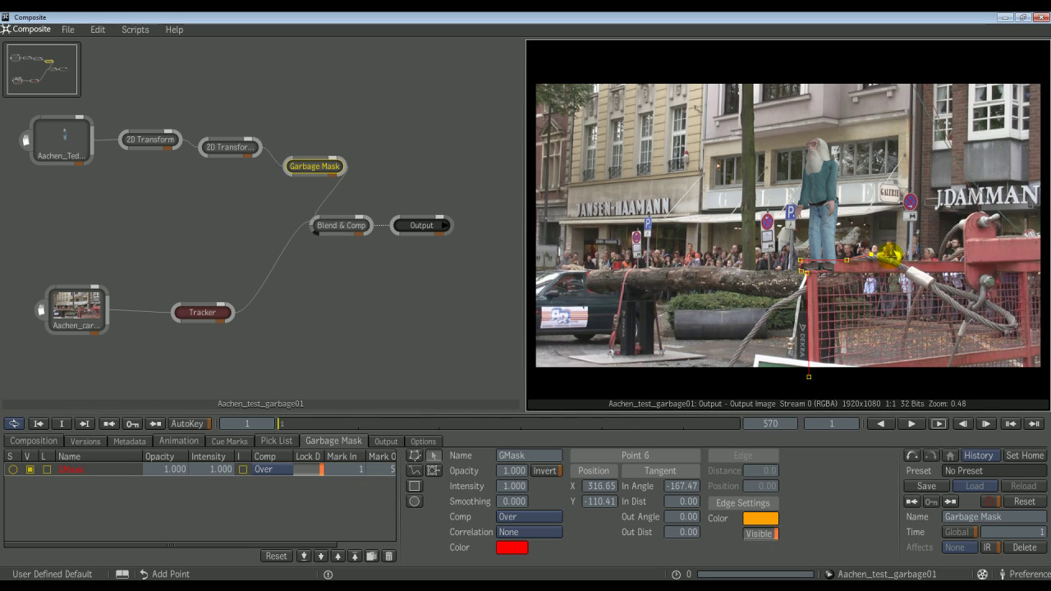
click(899, 260)
click(907, 262)
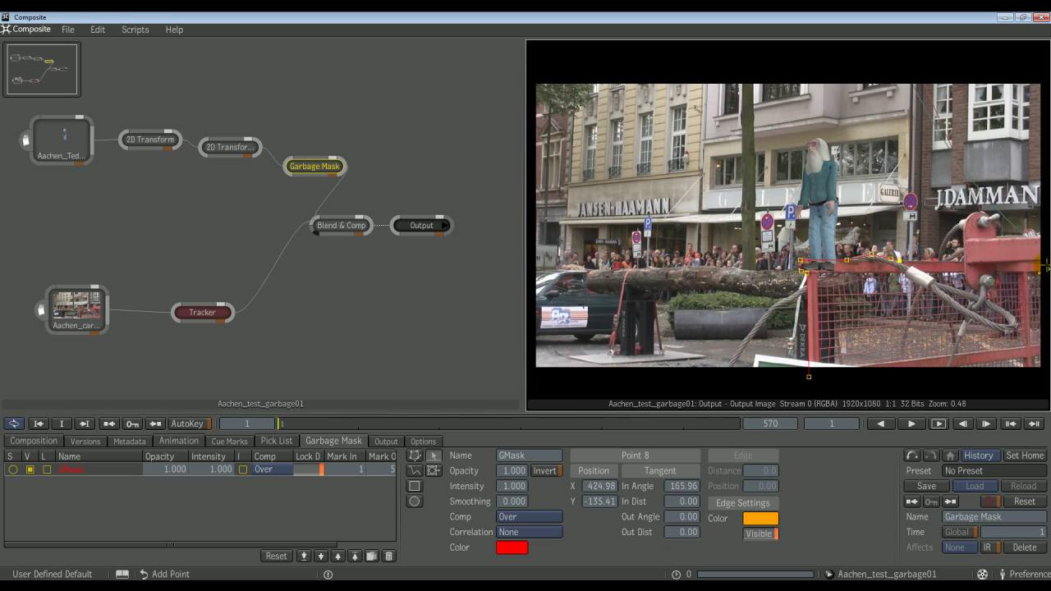
click(1042, 262)
click(1043, 374)
click(810, 377)
click(810, 378)
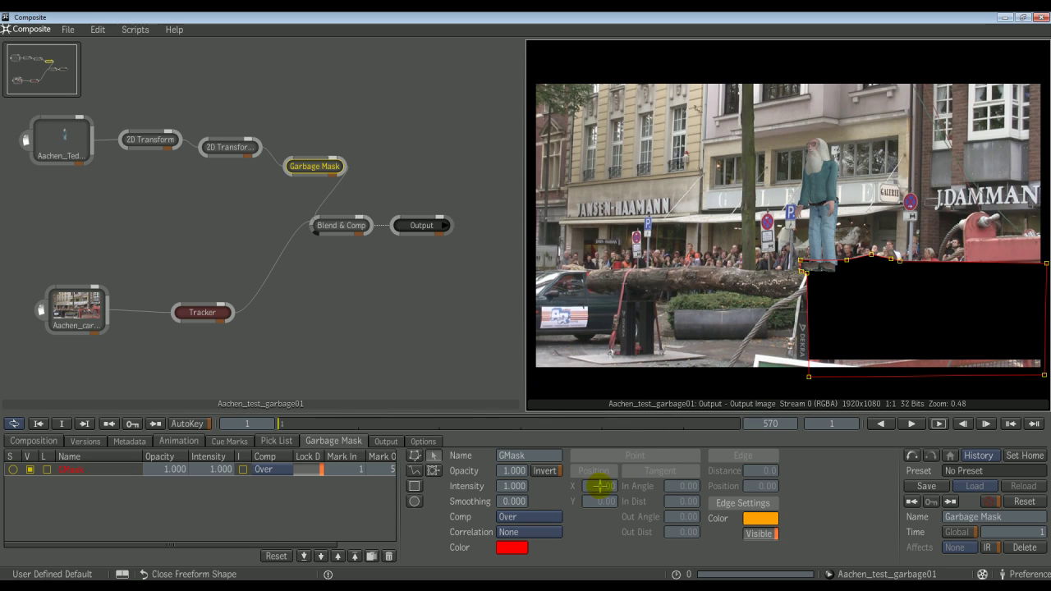
Set the mask's compositing mode to Cutout and link its translation to Tracker Analyzer (1) with Track Position
click(525, 517)
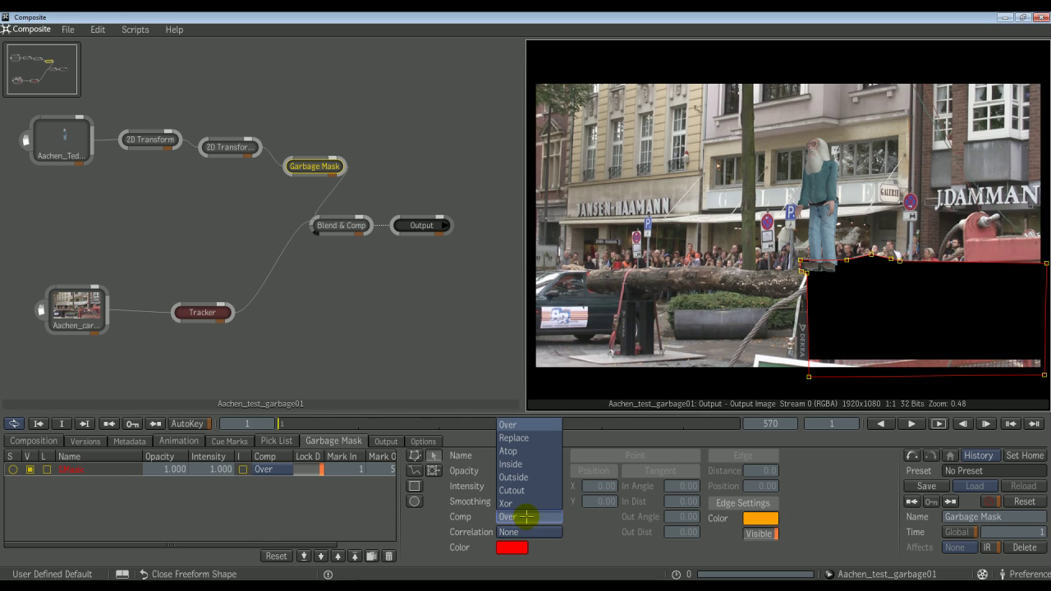
click(513, 491)
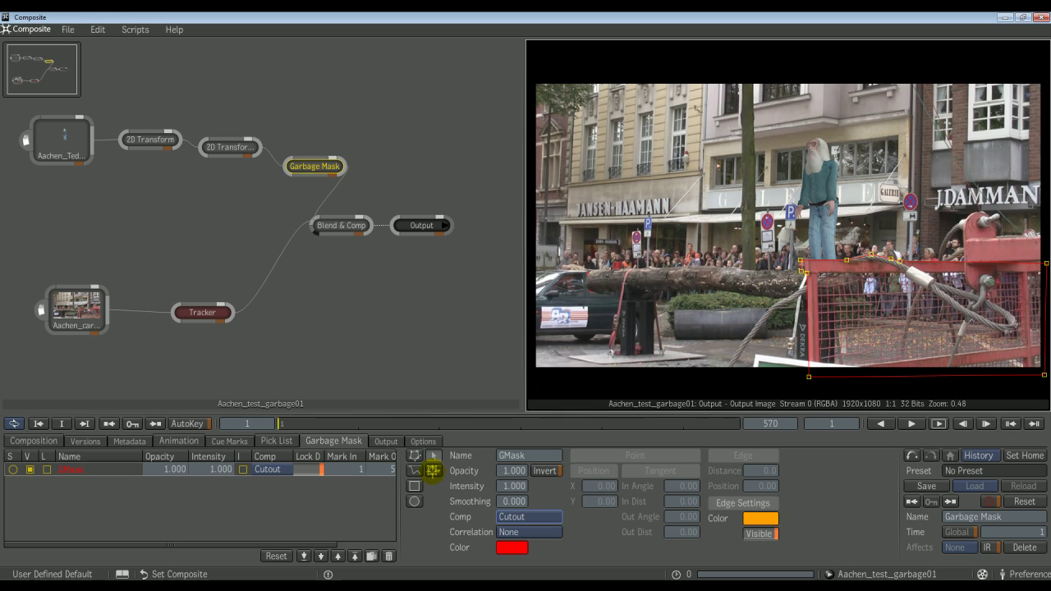
click(433, 470)
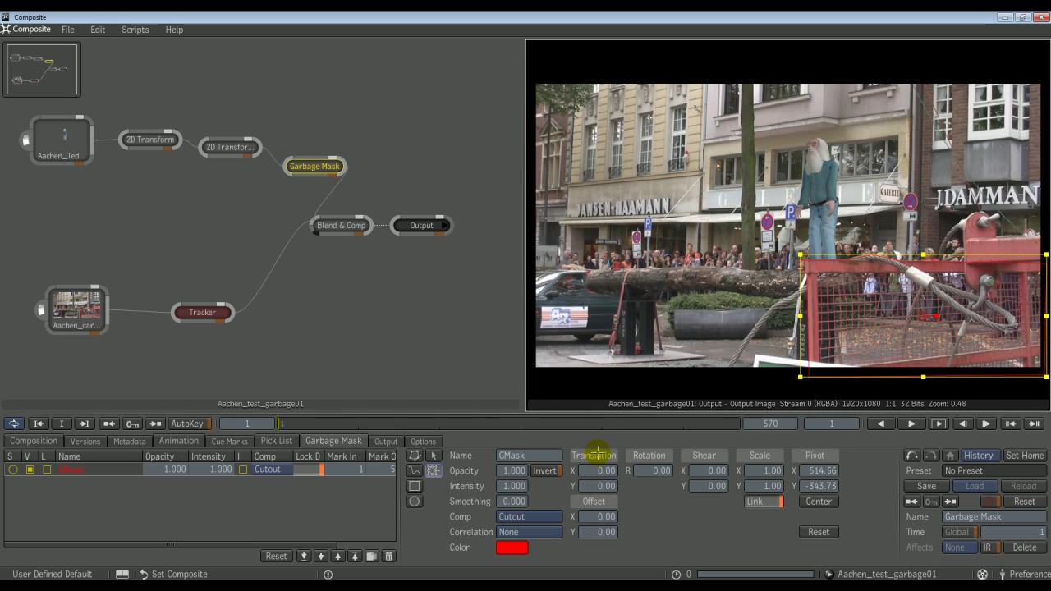
click(593, 456)
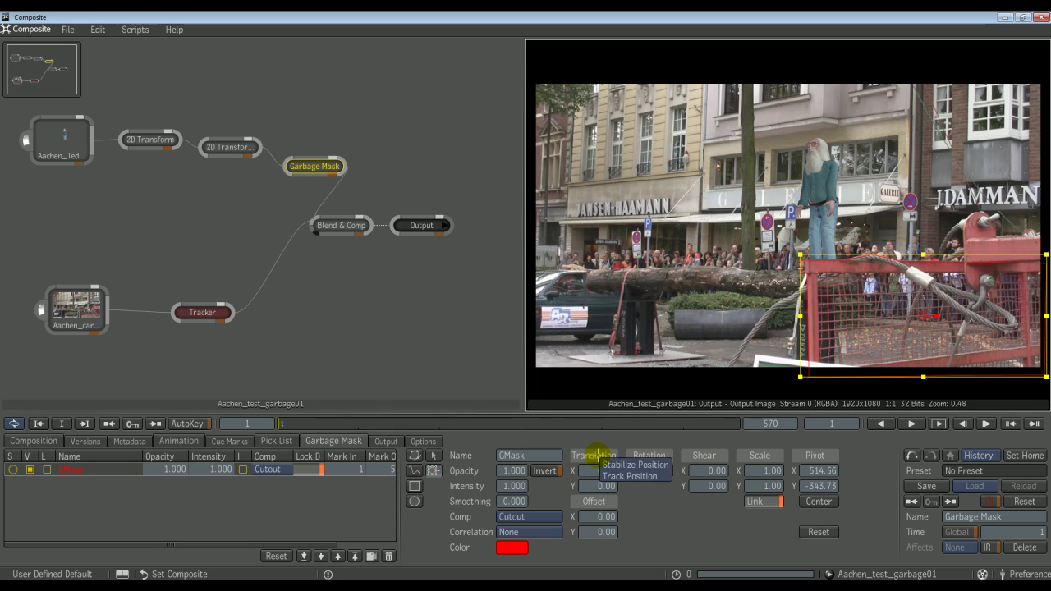
click(623, 477)
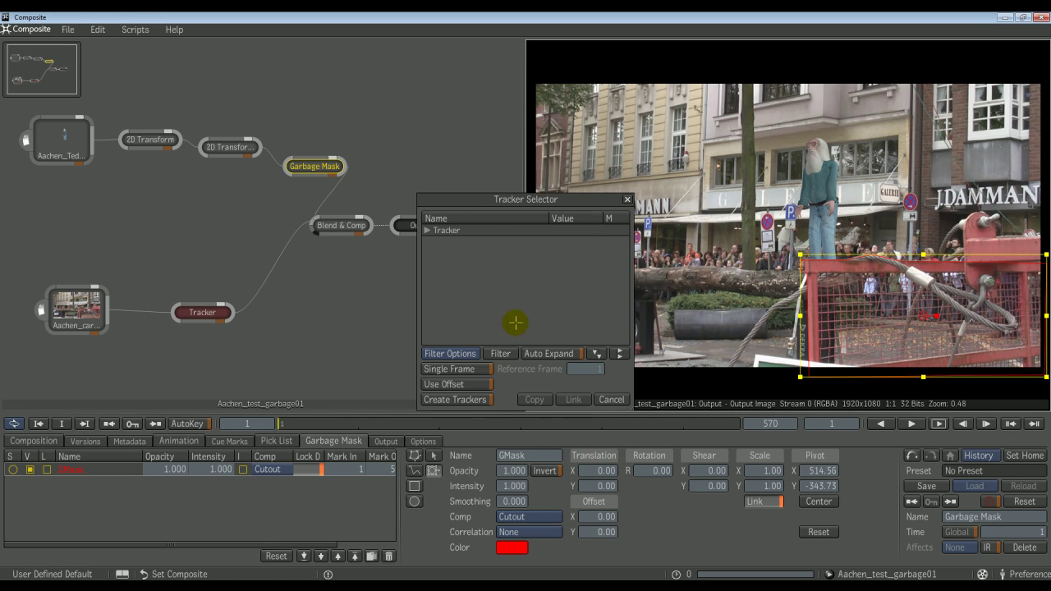
click(427, 230)
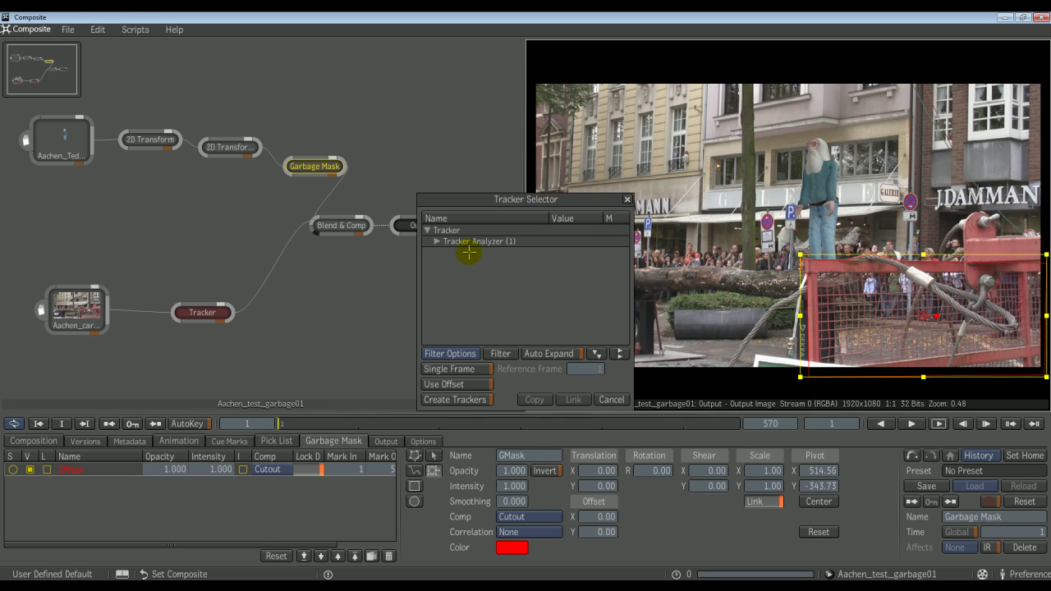
click(474, 240)
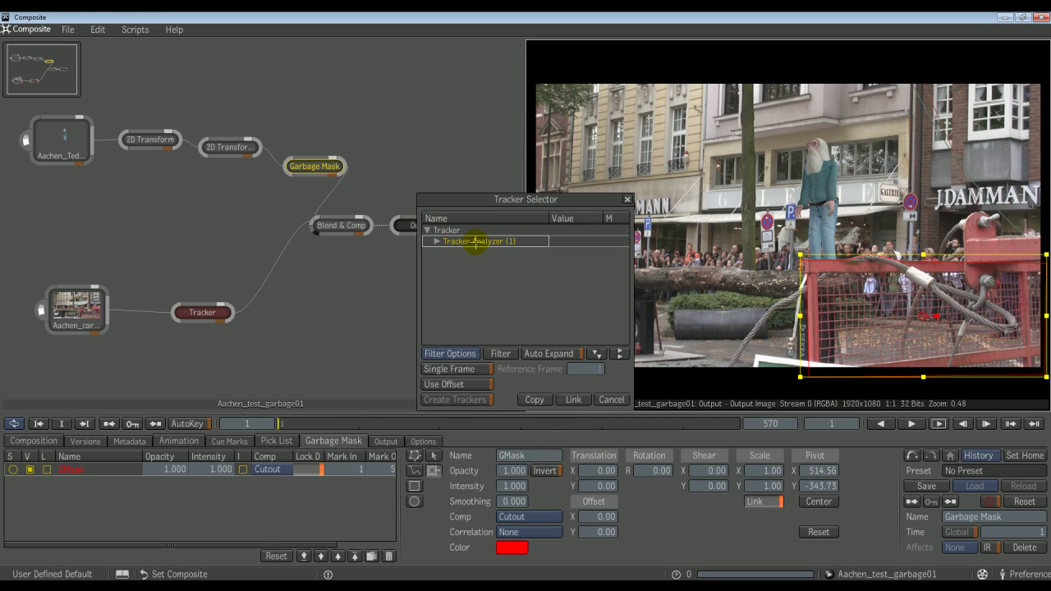
click(572, 399)
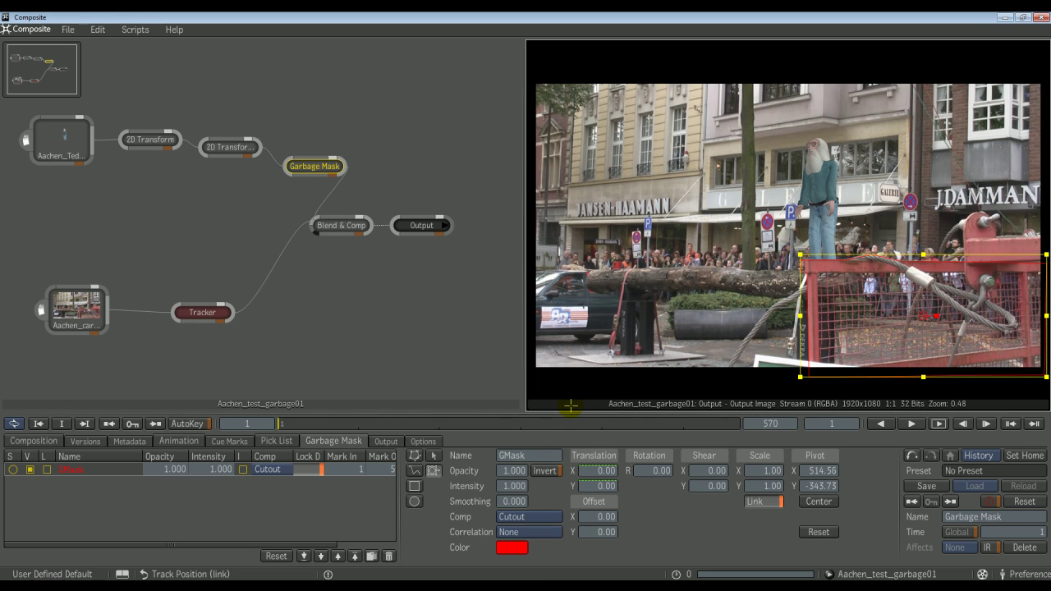
Check how the tracked mask follows the red cage at several frames between 131 and 408
click(382, 424)
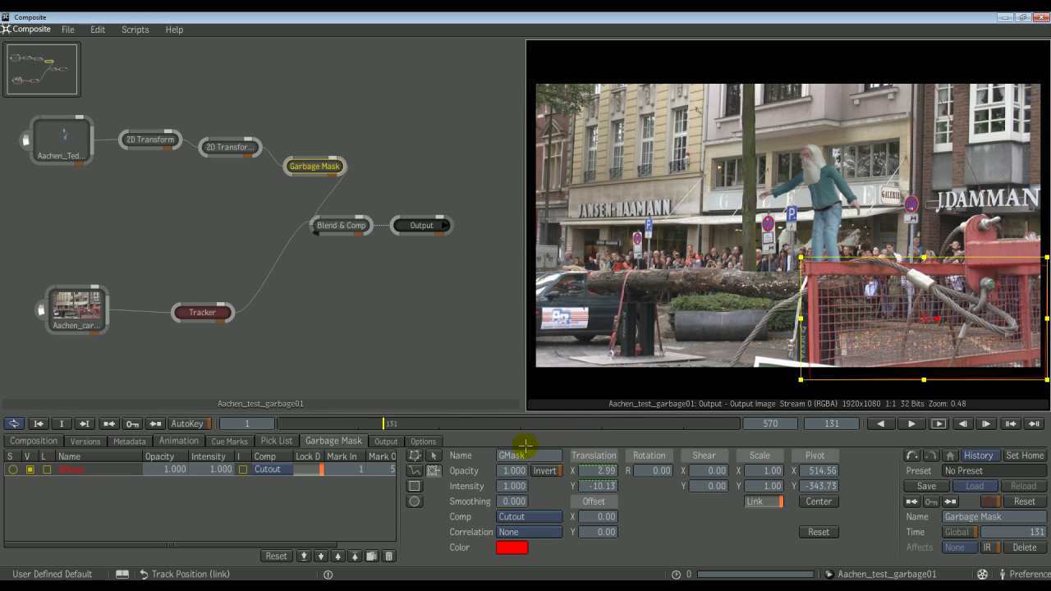
click(436, 424)
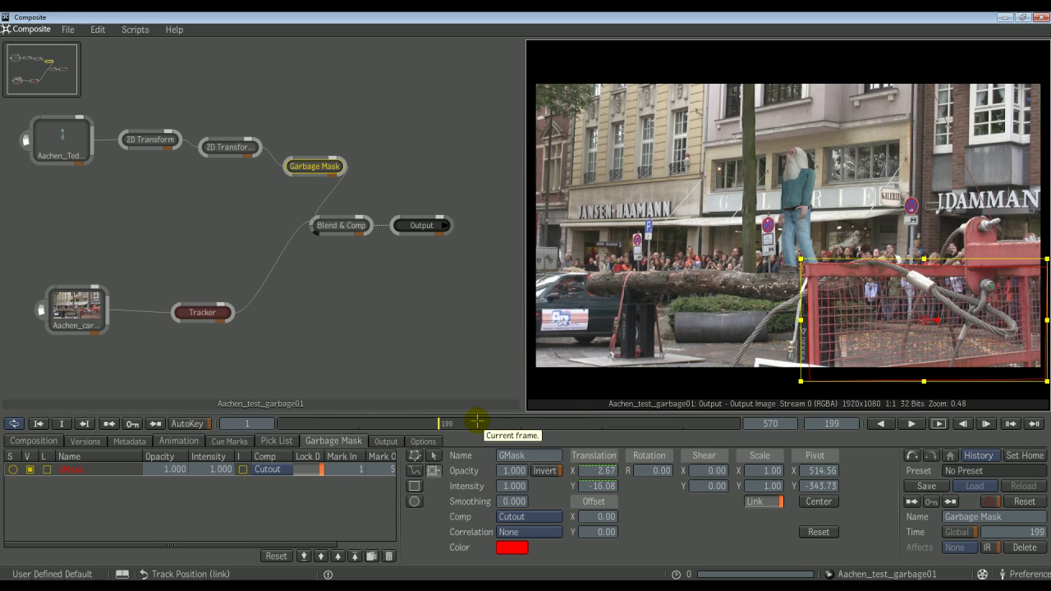
click(555, 423)
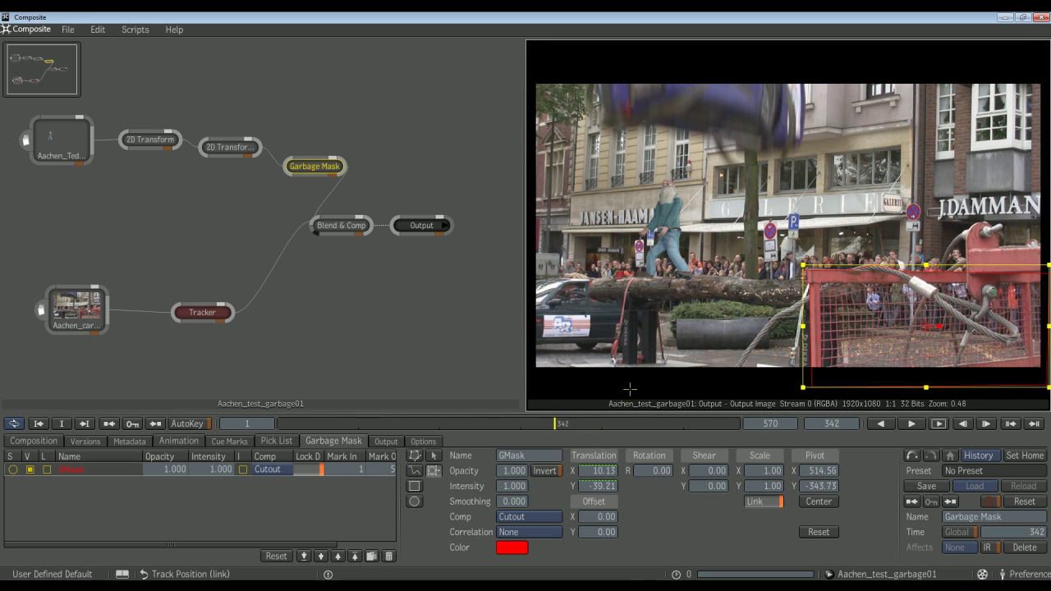
click(607, 424)
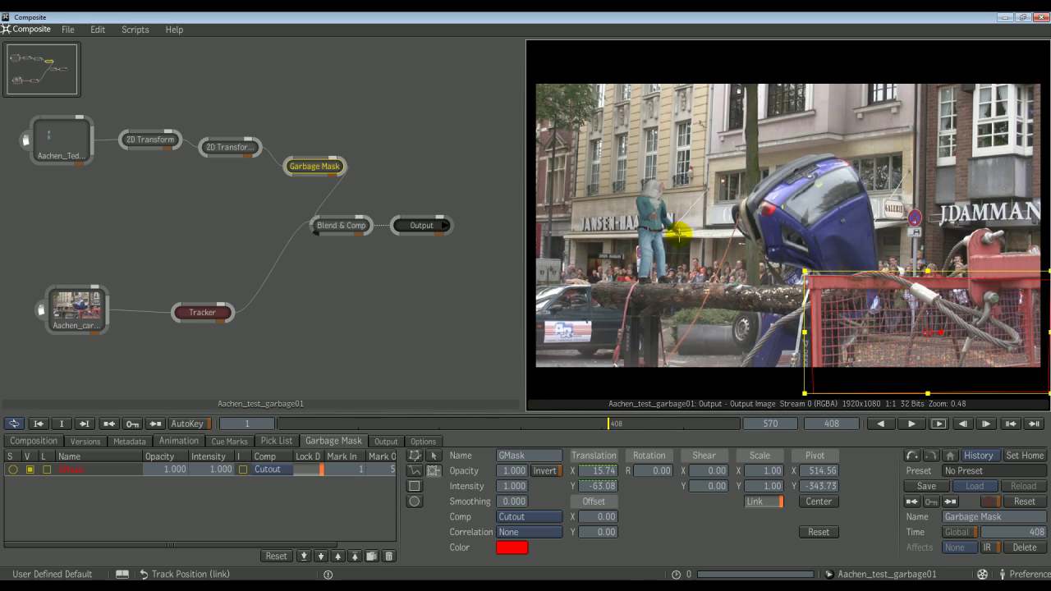
click(600, 424)
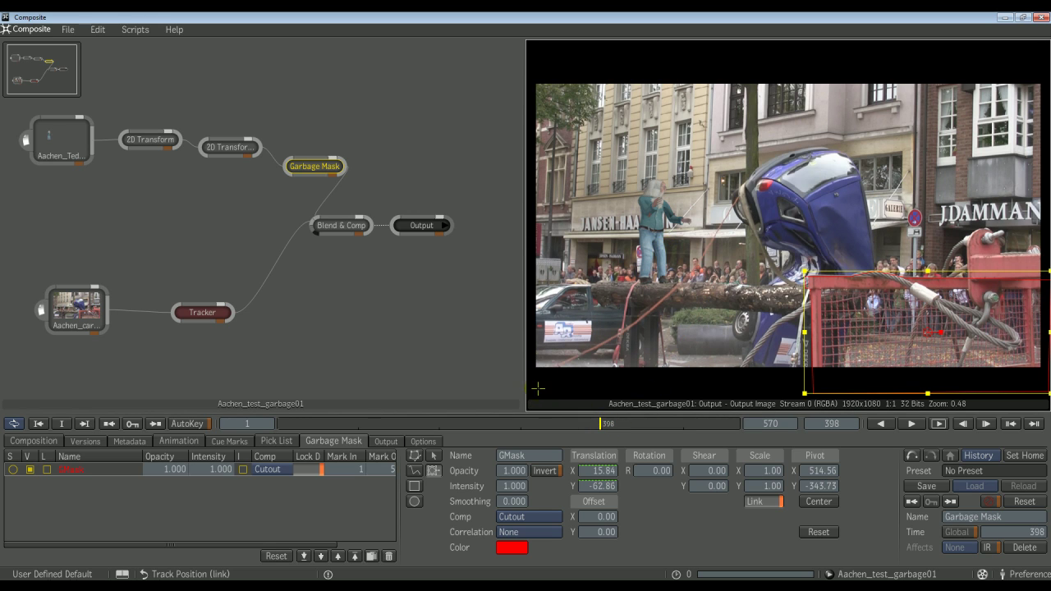
click(584, 423)
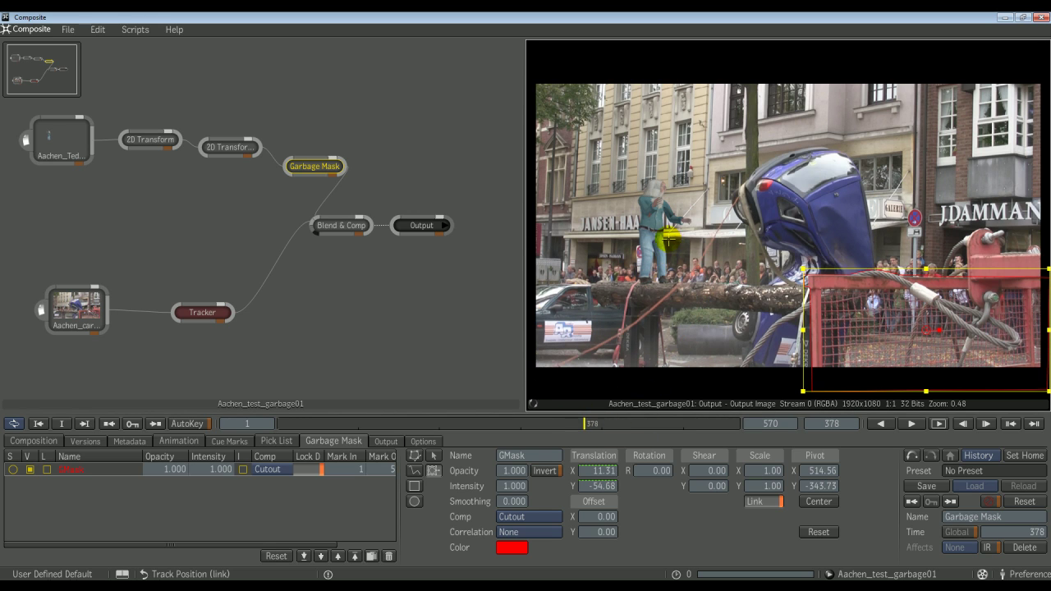
click(571, 423)
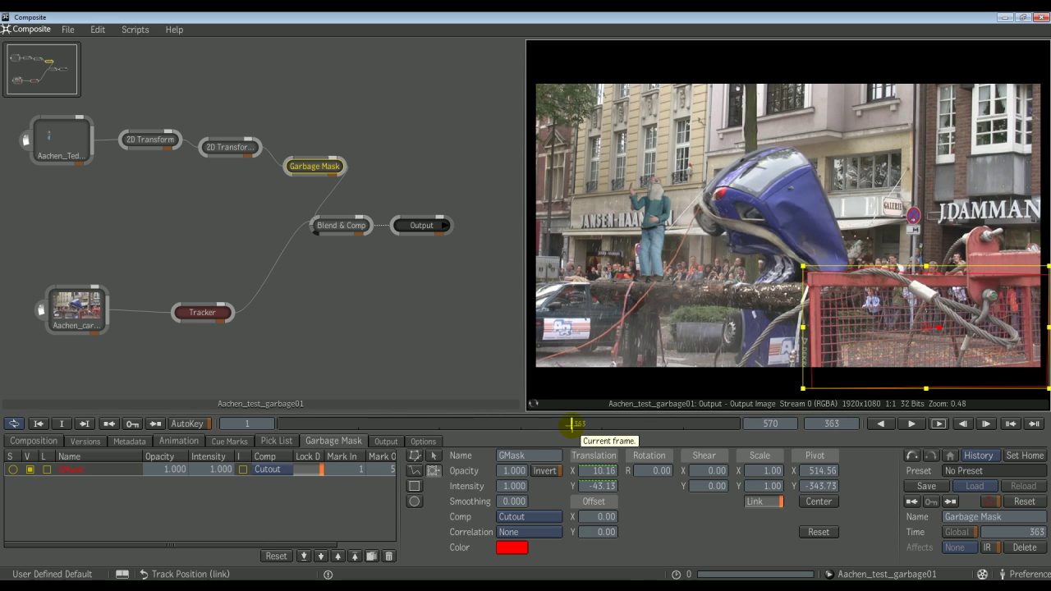